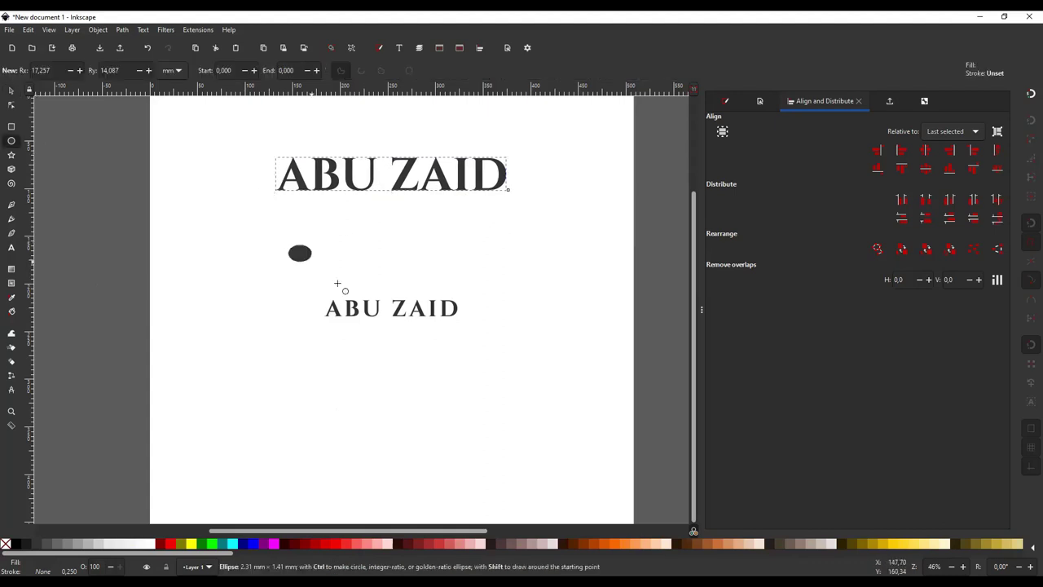
Draw a large circle and put the big ABU ZAID text on it with Put on Path
left_click_drag(337, 283, 500, 445)
key("ctrl+shift+f")
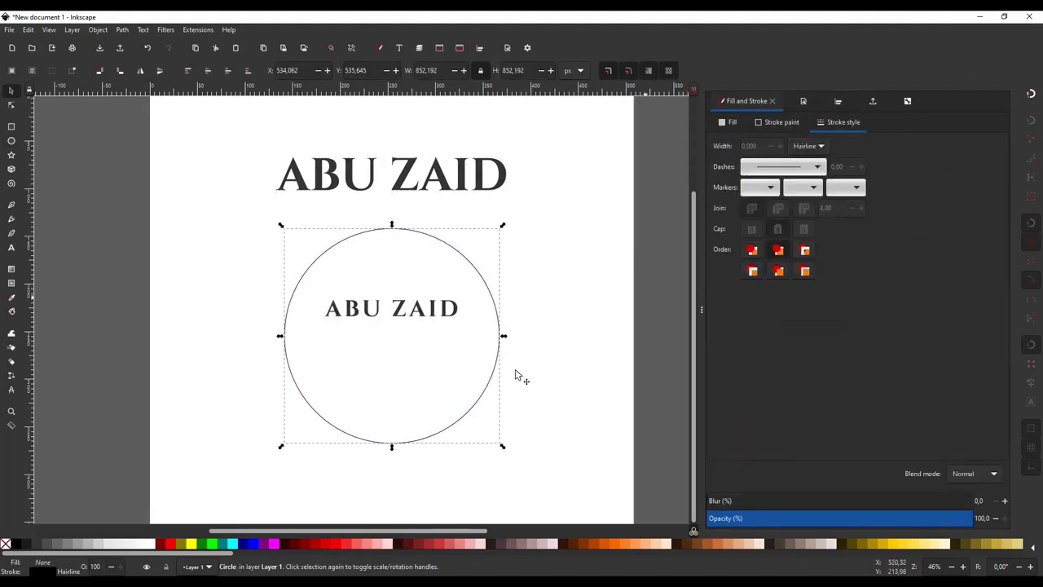
left_click(142, 30)
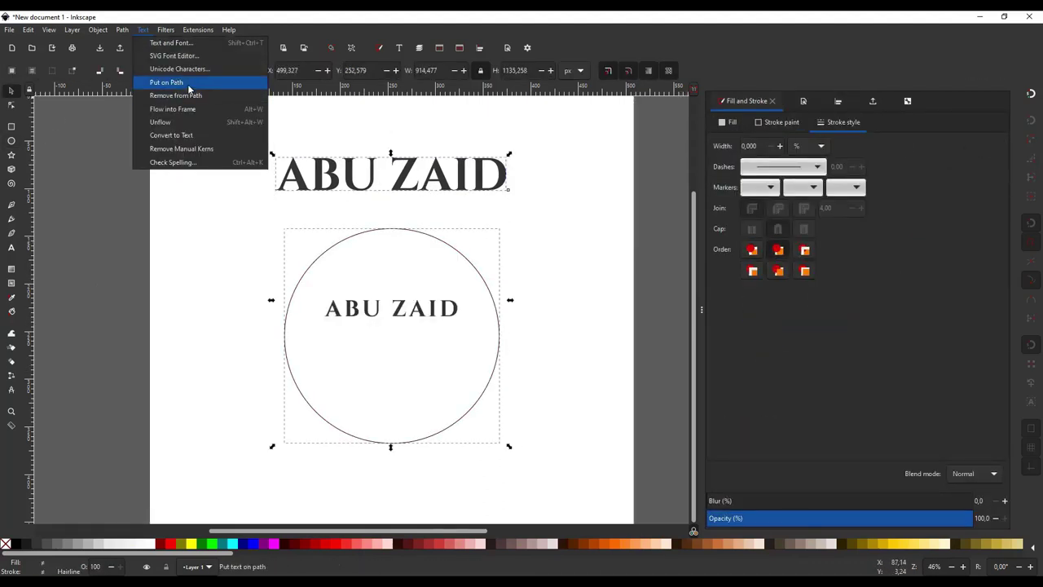
left_click(189, 82)
left_click(535, 335)
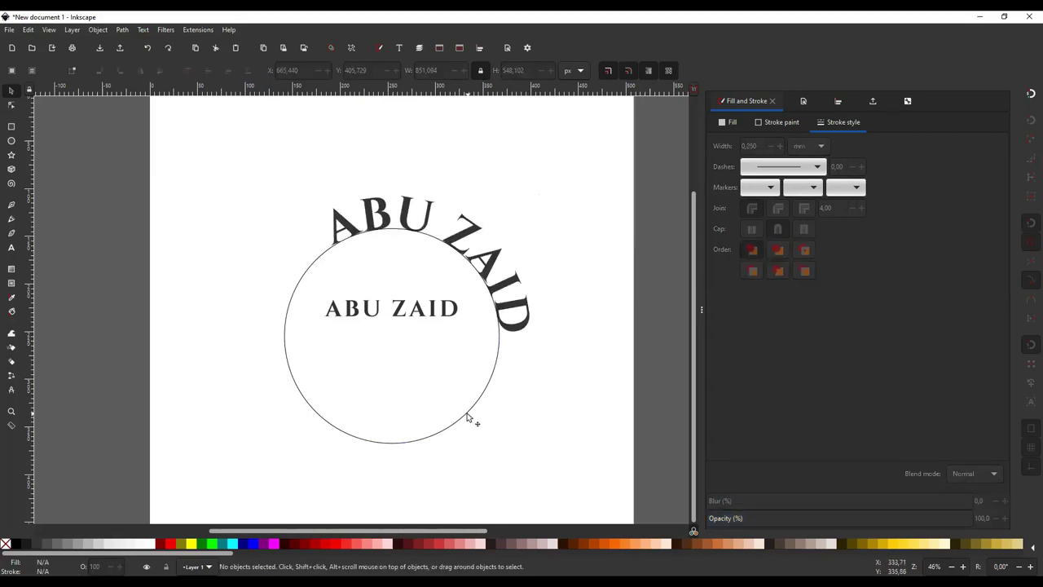
Rotate the circle to position the arched text, then set the circle's stroke to none
left_click_drag(467, 417, 510, 416)
scroll(352, 265, "up", 2)
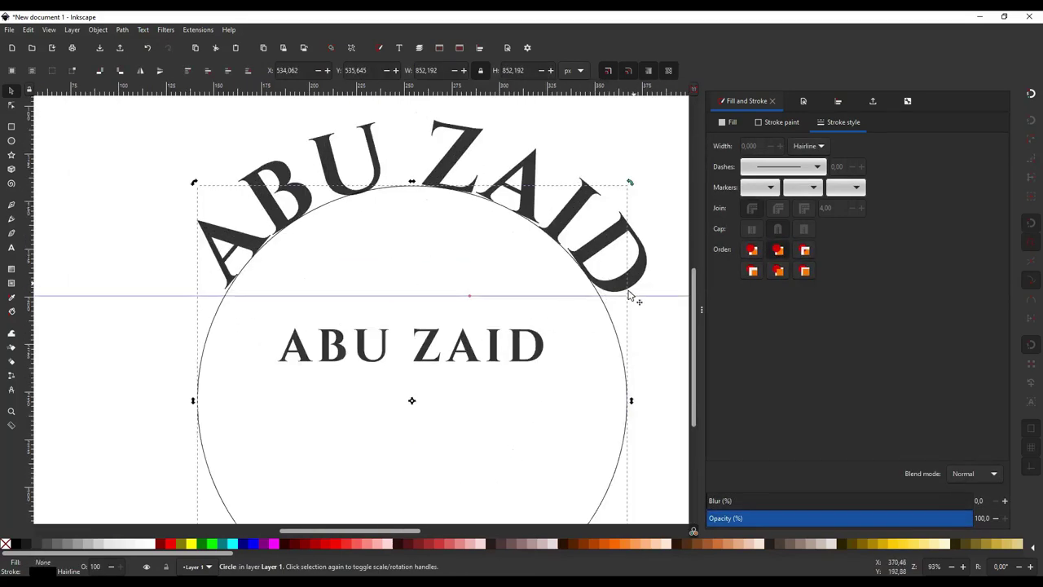
scroll(418, 257, "down", 3)
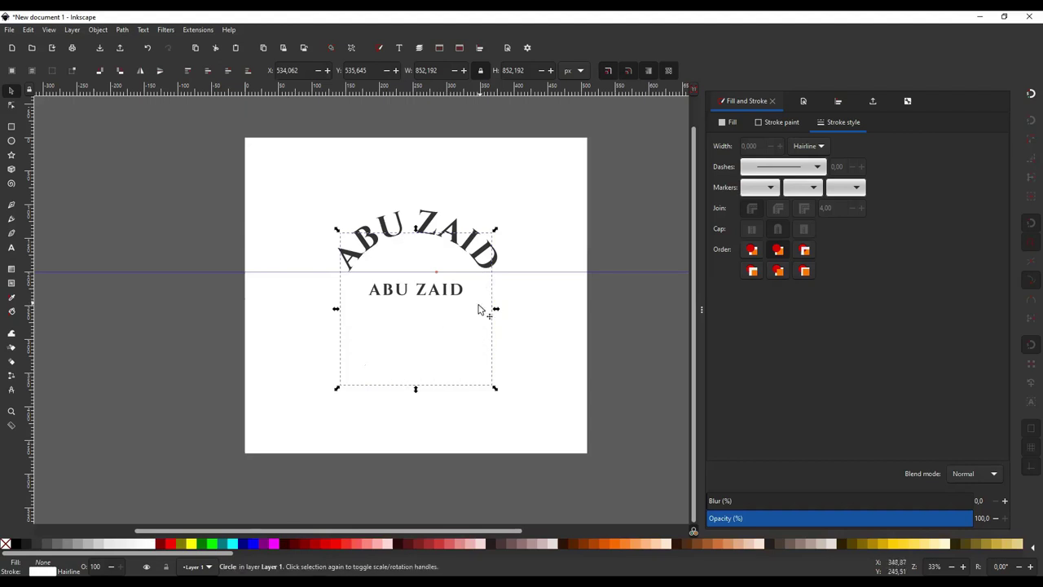
scroll(480, 310, "up", 1)
left_click(776, 122)
left_click(721, 146)
Turn on the canvas split view and move its divider to the left
left_click(535, 283)
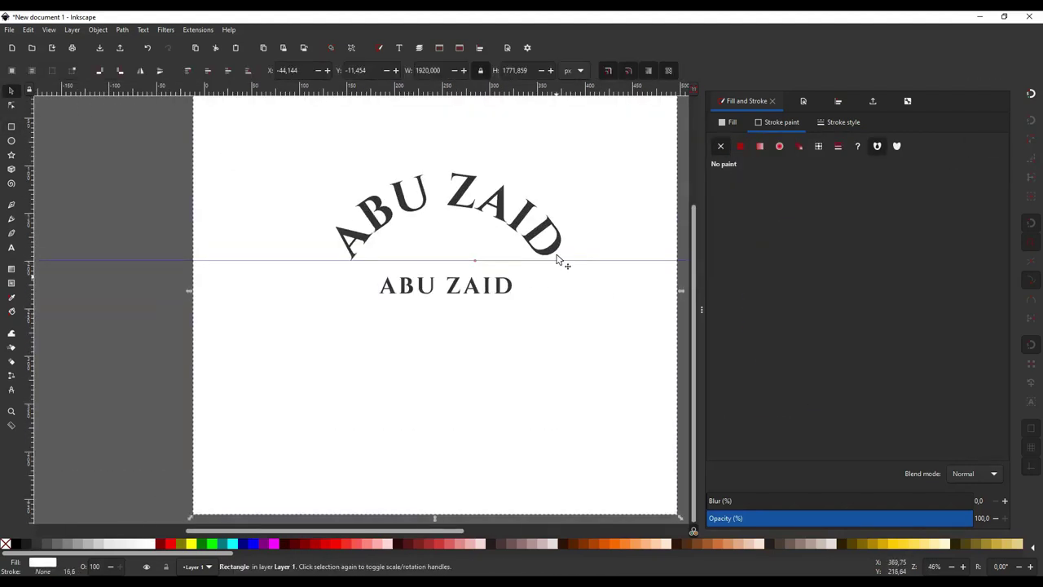
key("Escape")
left_click(49, 29)
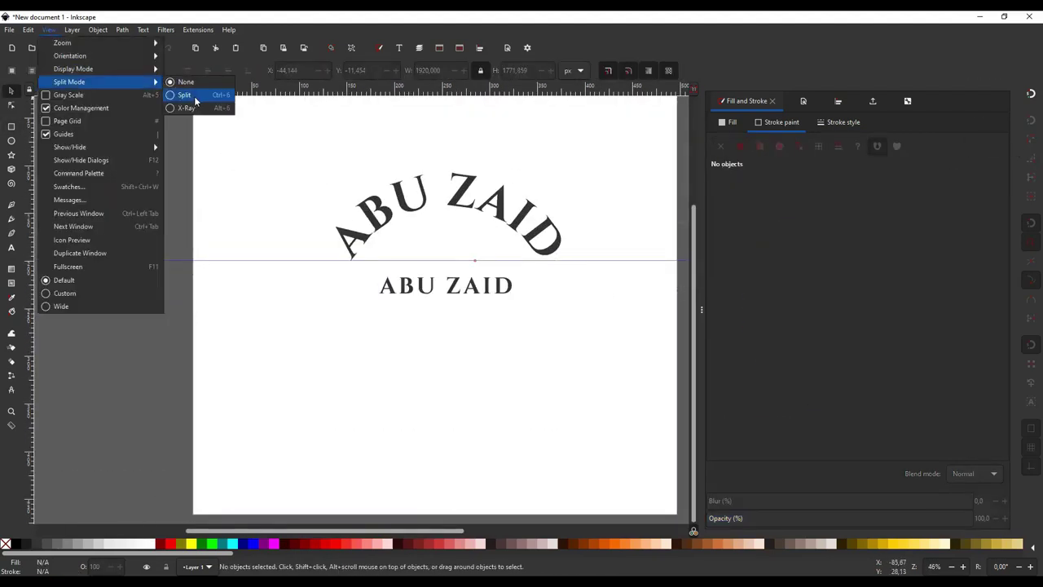
left_click(196, 93)
mouse_move(612, 327)
left_mouse_down()
mouse_move(357, 330)
mouse_move(515, 322)
left_mouse_up()
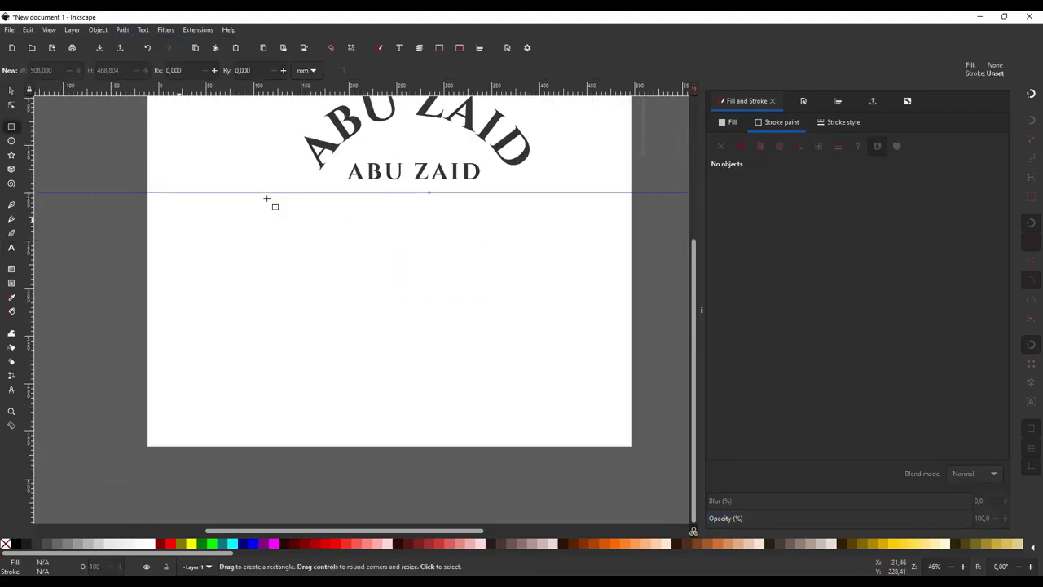
Put ECOURSE INKSCAPE DASAR on the circle path, then remove the text from that path
left_click(447, 294, "shift")
left_click(142, 30)
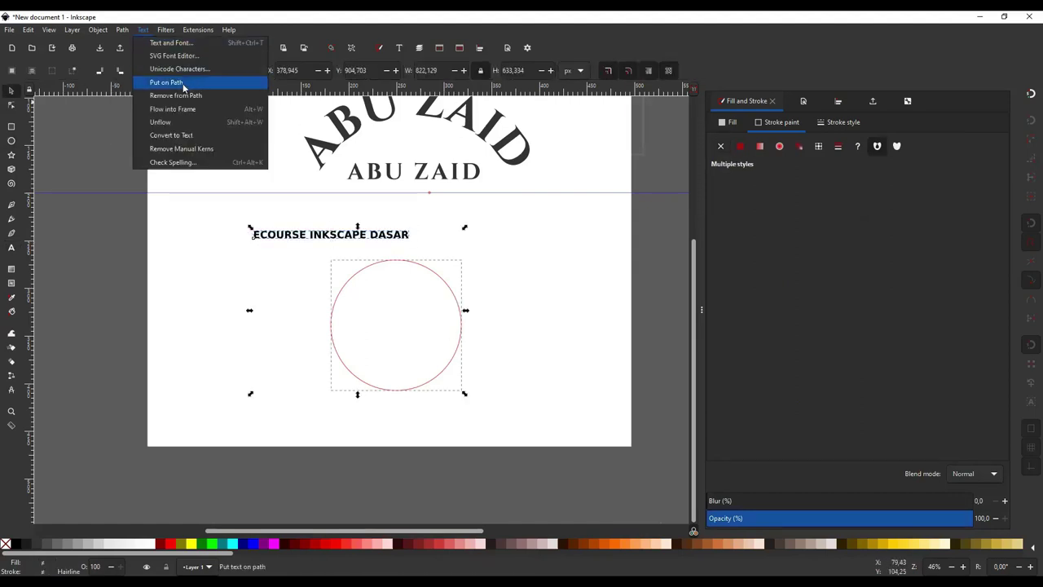
left_click(149, 81)
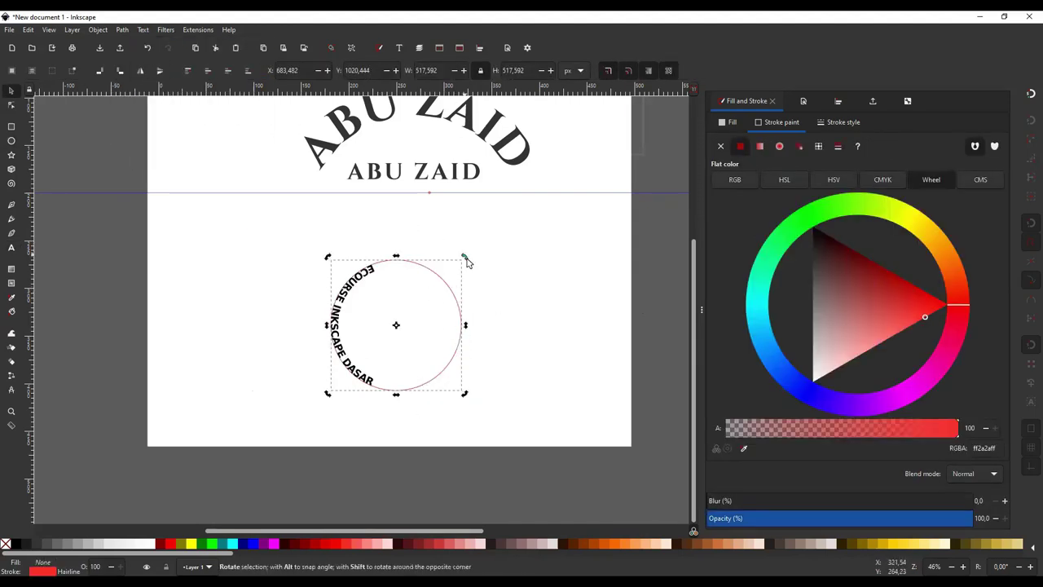
scroll(538, 317, "down", 3)
left_click(378, 282)
left_click(142, 29)
left_click(150, 95)
Zoom out and move the finished circular text pieces left, off the page
left_click(122, 30)
key("Escape")
scroll(498, 279, "down", 3, "ctrl")
left_click_drag(498, 279, 275, 284)
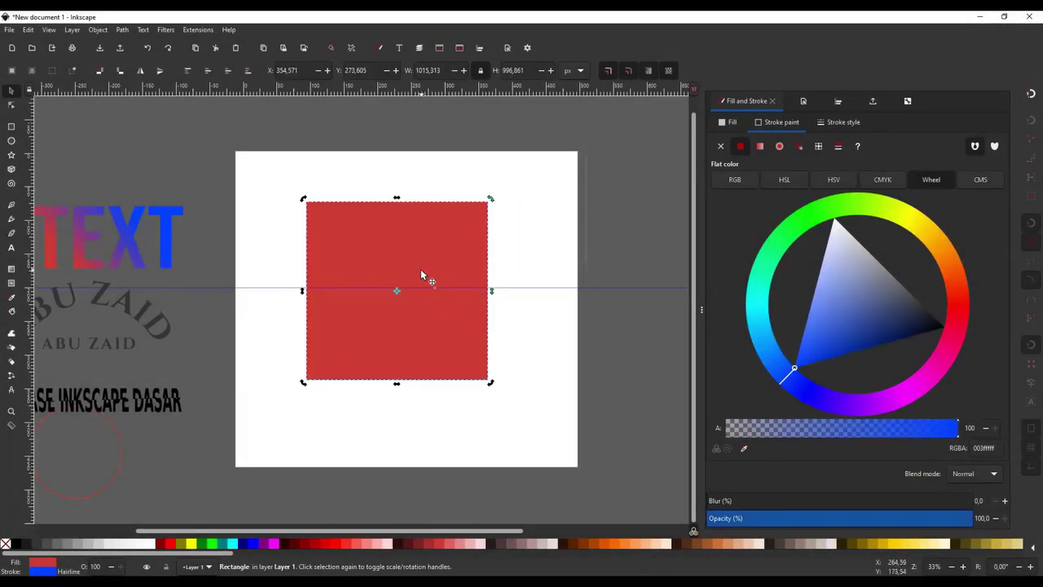
Bend the red square's top into a curve and convert the TEXT placed on it to paths
key("ctrl+shift+c")
left_click_drag(410, 215, 437, 239)
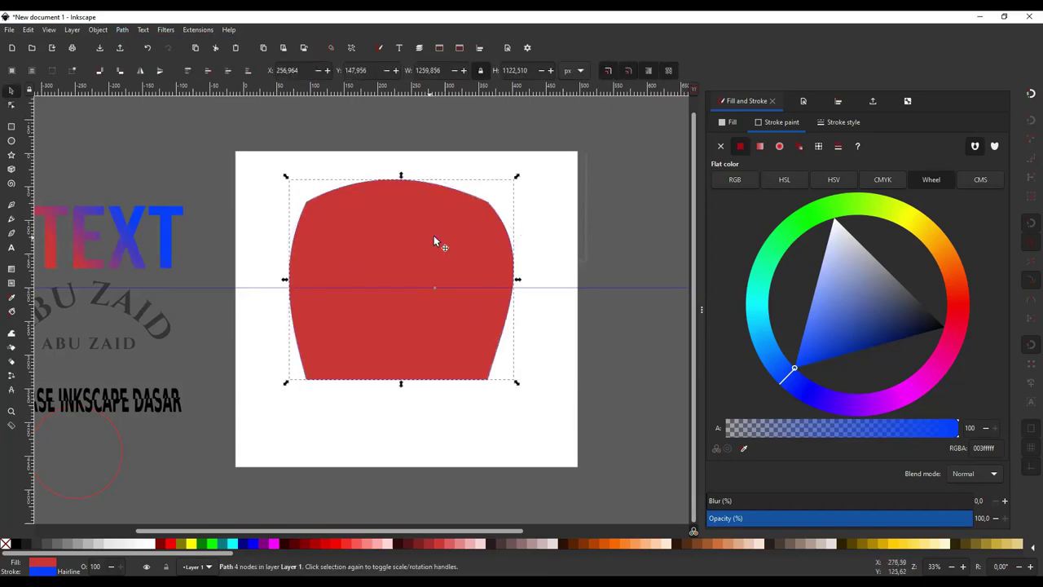
key("s")
left_click_drag(124, 236, 318, 189)
key("5")
key("Escape")
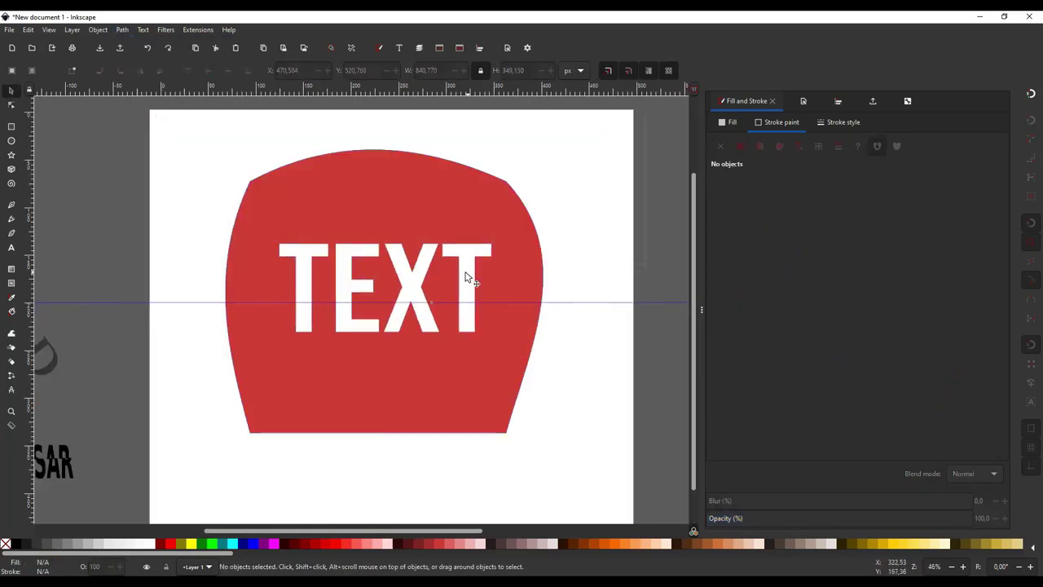
key("ctrl+shift+c")
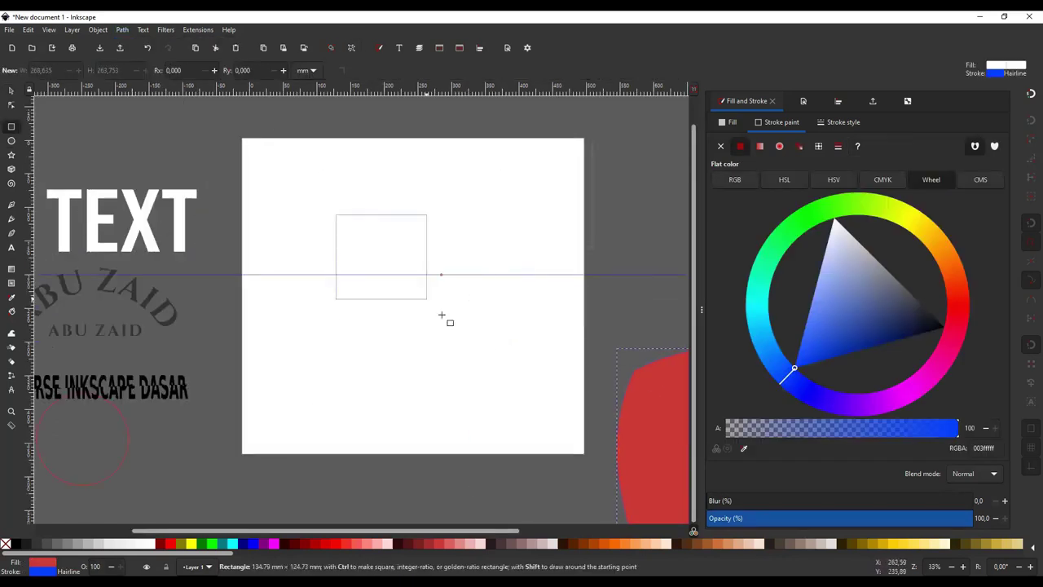
Draw a square in the middle of the page and select the thick black-outlined rectangle
left_click_drag(441, 315, 488, 364)
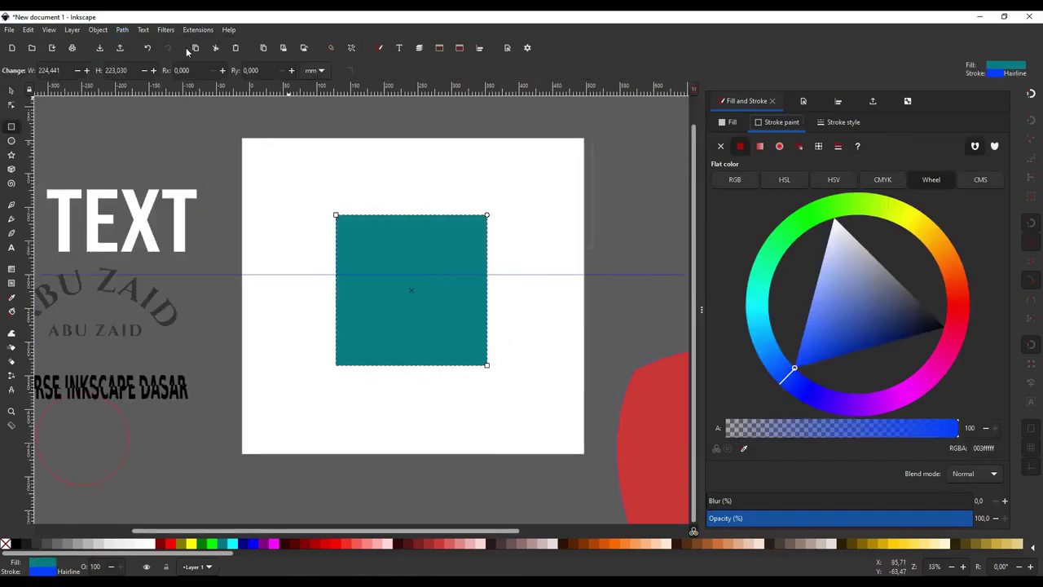
left_click(844, 122)
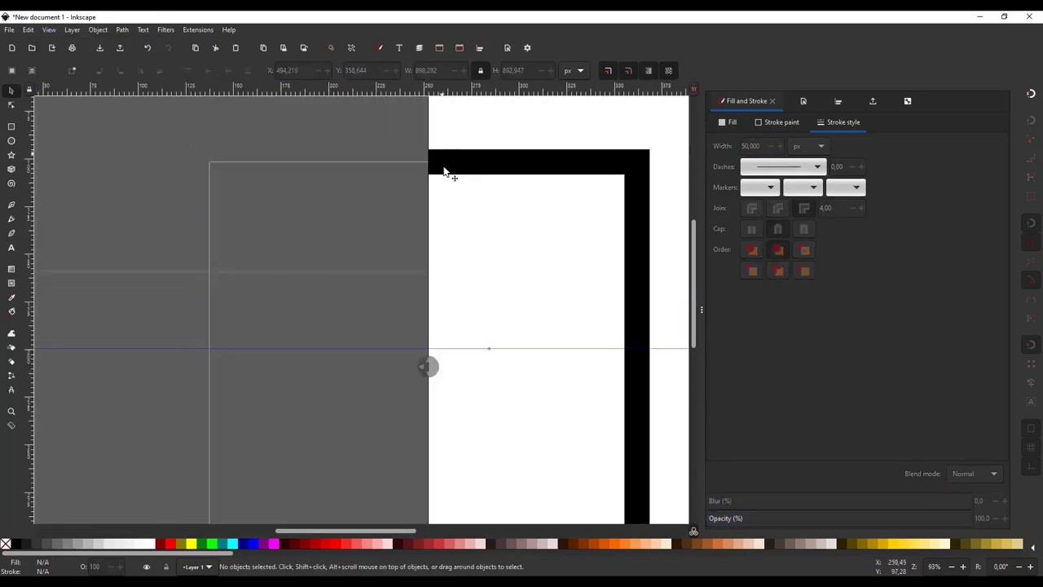
left_click(410, 170)
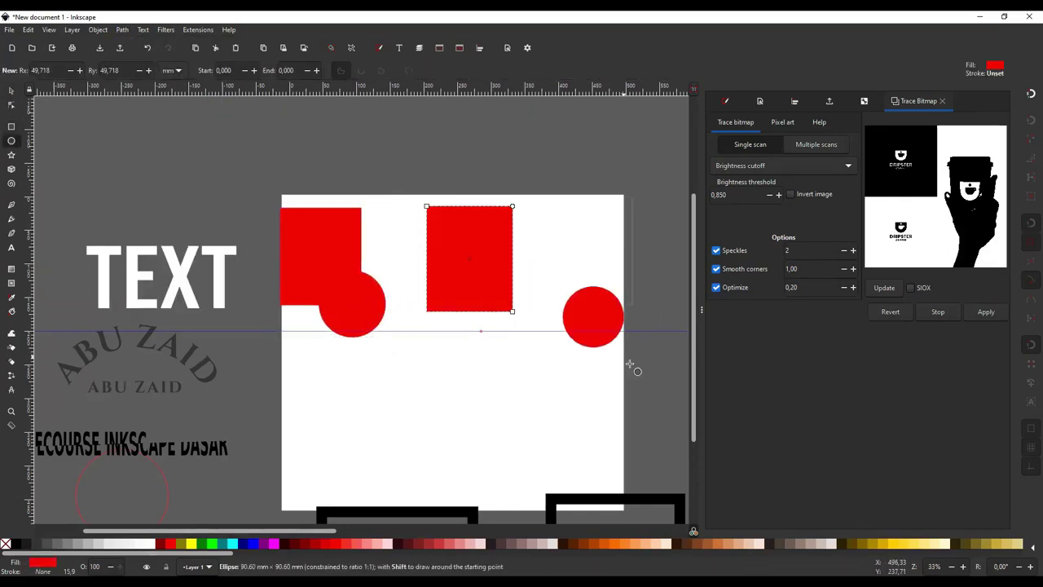
Recolour the circle and cut circles out of the yellow square to form a curved notch
left_click(618, 544)
left_click(473, 261, "shift")
left_click(123, 30)
left_click(151, 106)
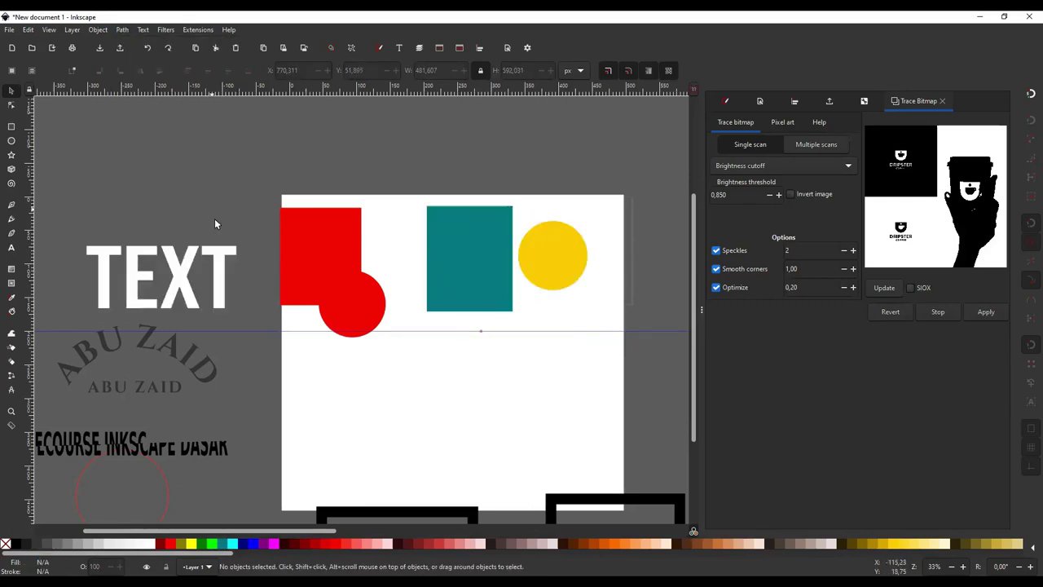
key("ctrl+v")
left_click_drag(501, 323, 401, 346)
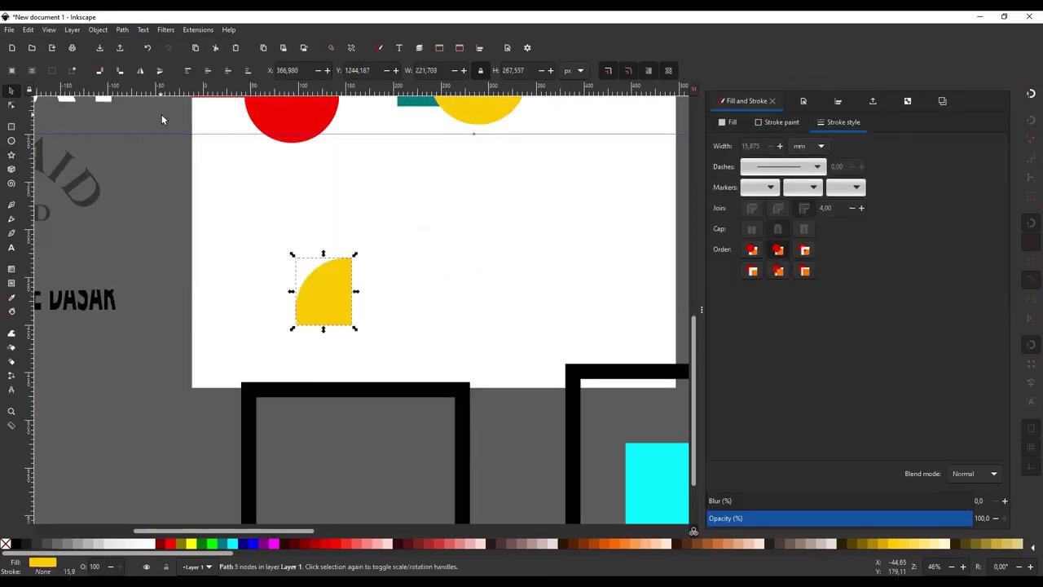
right_click(403, 265)
left_click(442, 342)
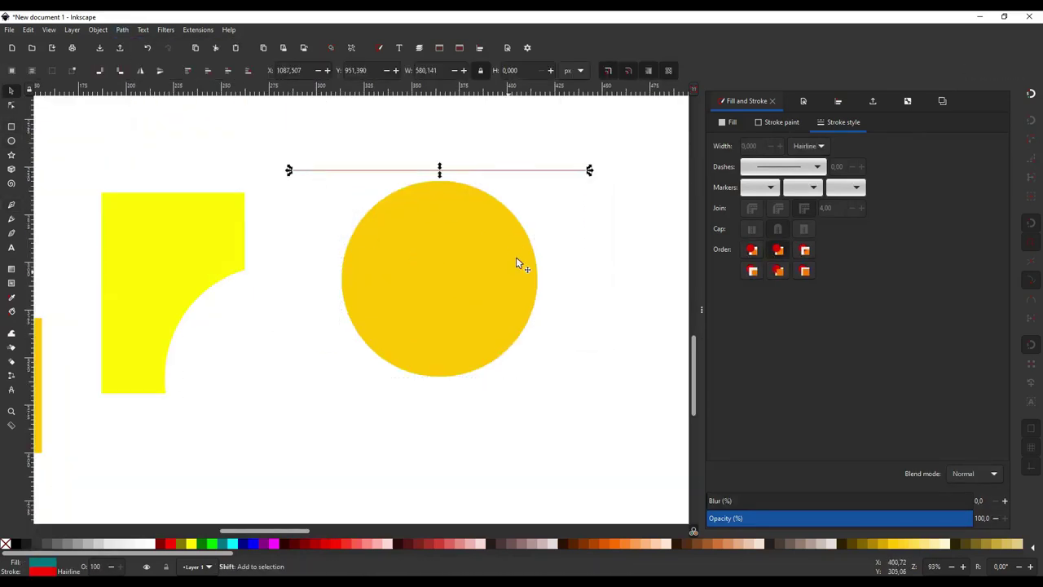
Distribute the lines evenly and combine them with the yellow circle into one path
key("ctrl+shift+a")
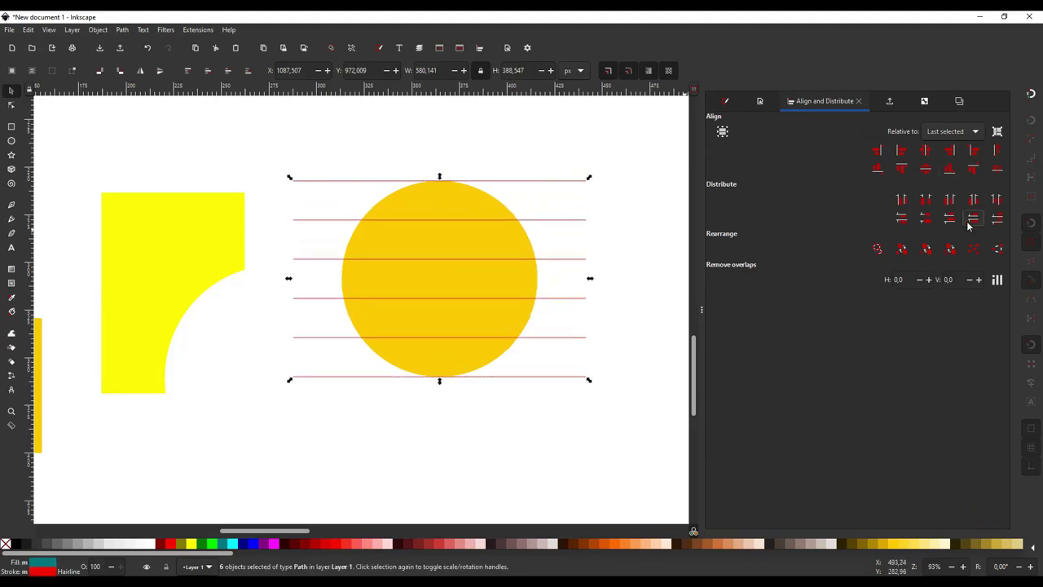
left_click(122, 29)
left_click(145, 162)
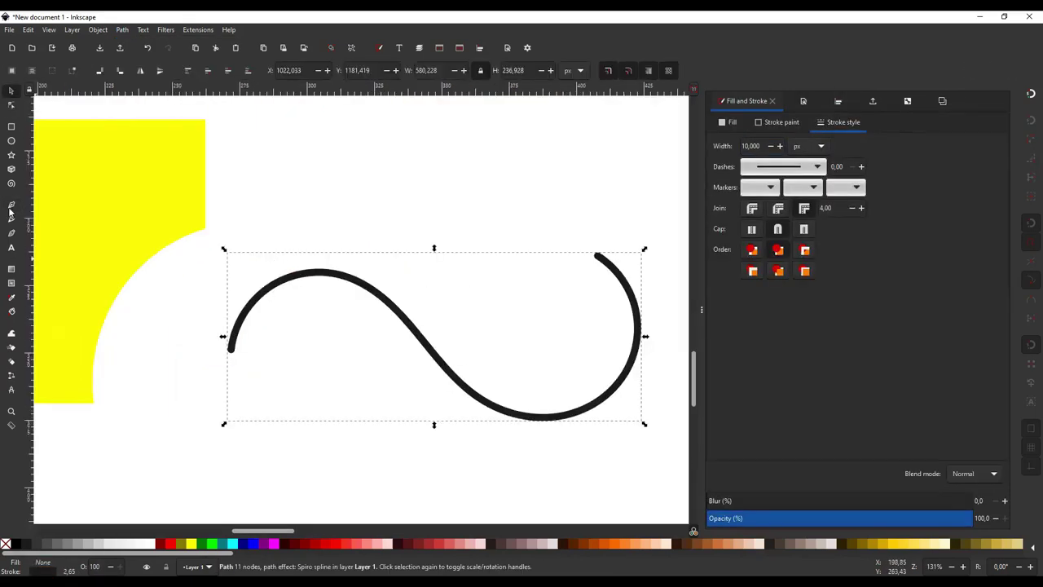
Merge the overlapping circle and teal rectangle with Path > Union into one tab shape
left_click(635, 362)
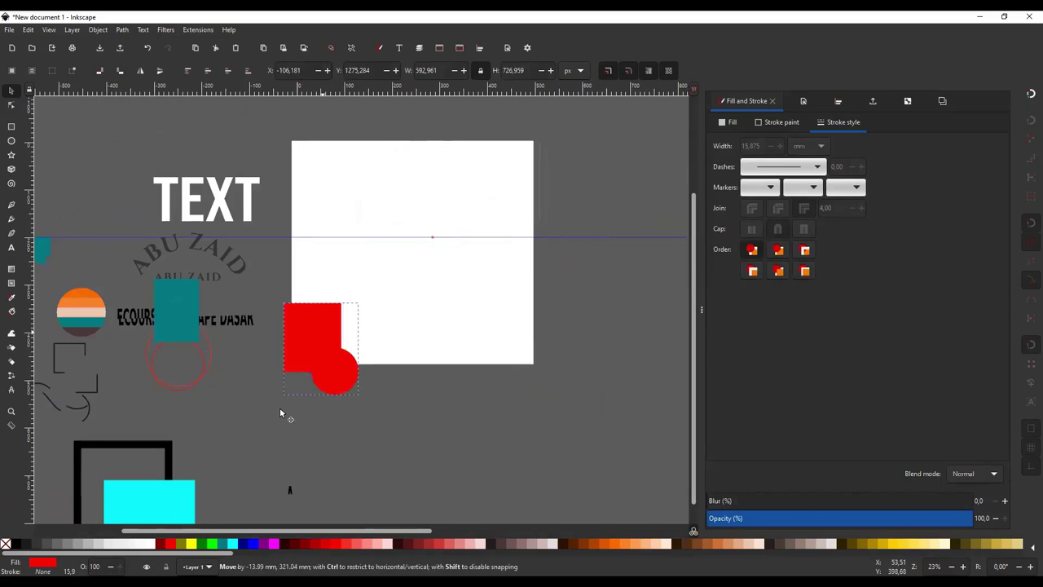
left_click(122, 29)
left_click(163, 112)
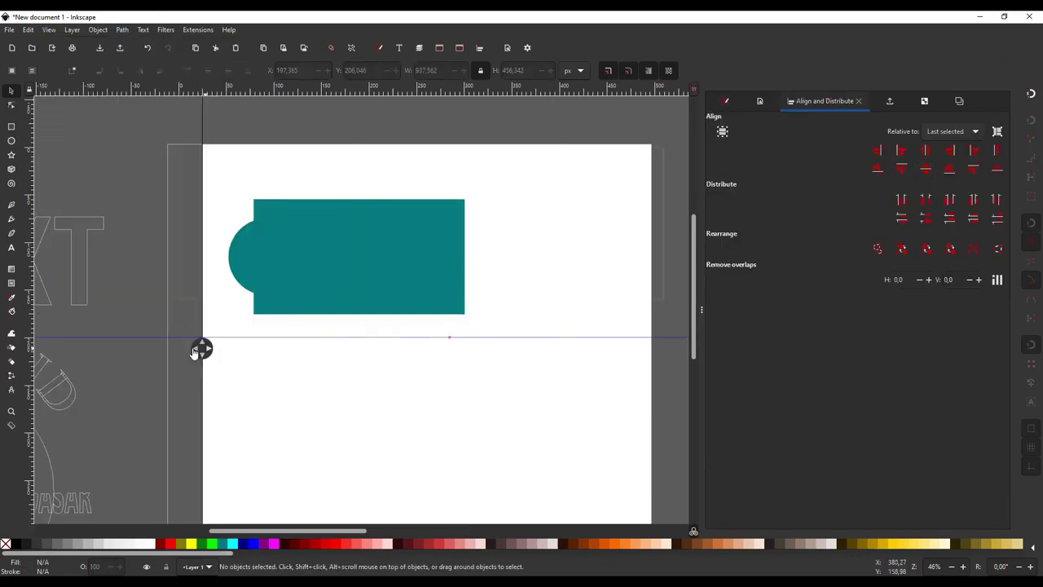
Nudge the bottom teal group up-left and convert the long teal rectangle to a path
left_click_drag(374, 347, 340, 364)
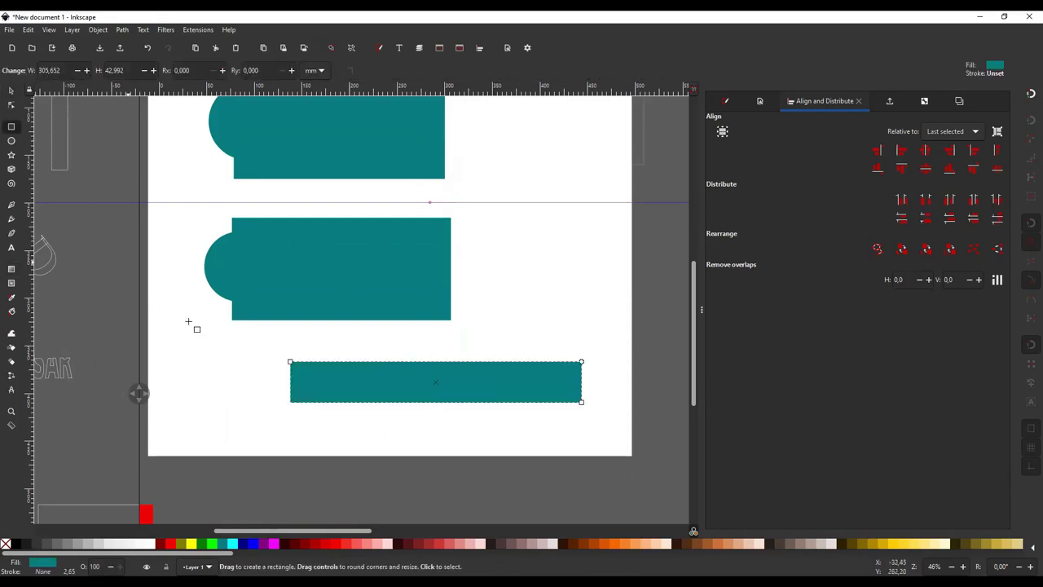
left_click(122, 29)
left_click(122, 29)
left_click(139, 172)
scroll(390, 336, "down", 2, "ctrl")
left_click(399, 234)
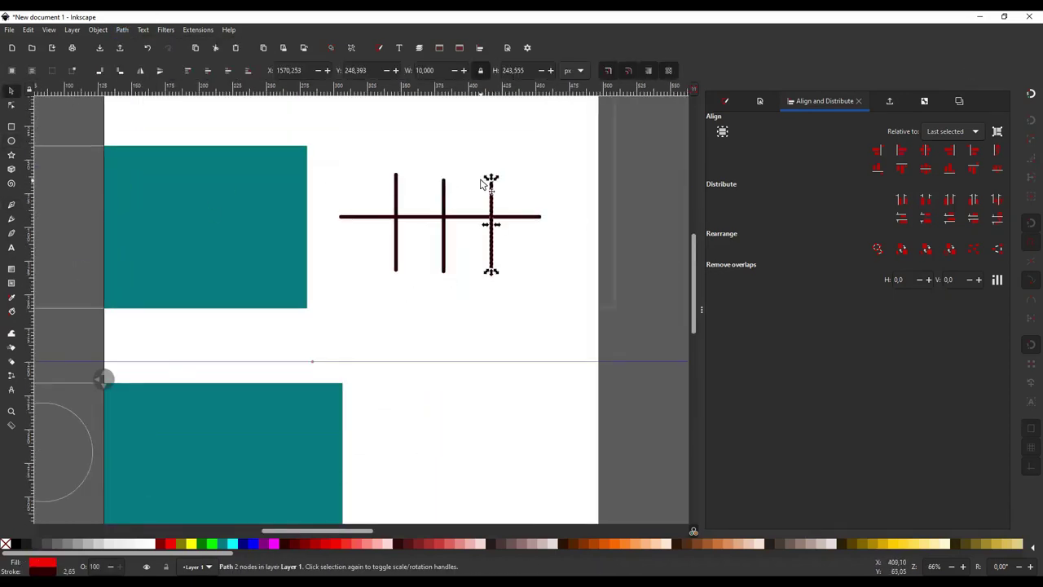
Combine the crossing lines, undo it, then apply another path operation to them
left_click(122, 30)
left_click(138, 147)
key("ctrl+z")
right_click(488, 209)
left_click(122, 30)
left_click(145, 174)
left_click(122, 29)
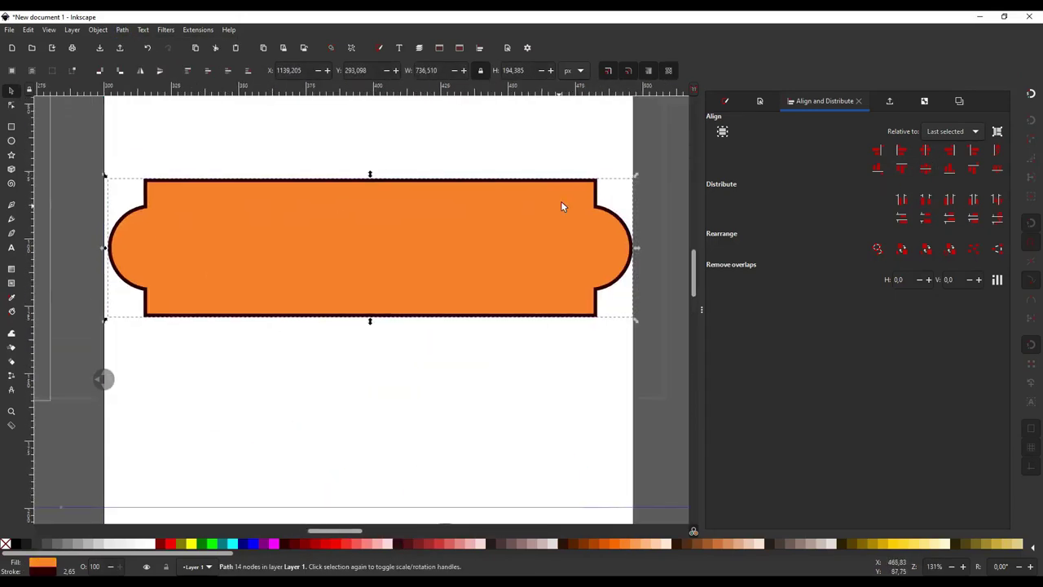
Duplicate and inset the orange banner, then close the wavy orange curve into a filled blob
key("ctrl+d")
key("ctrl+parenleft")
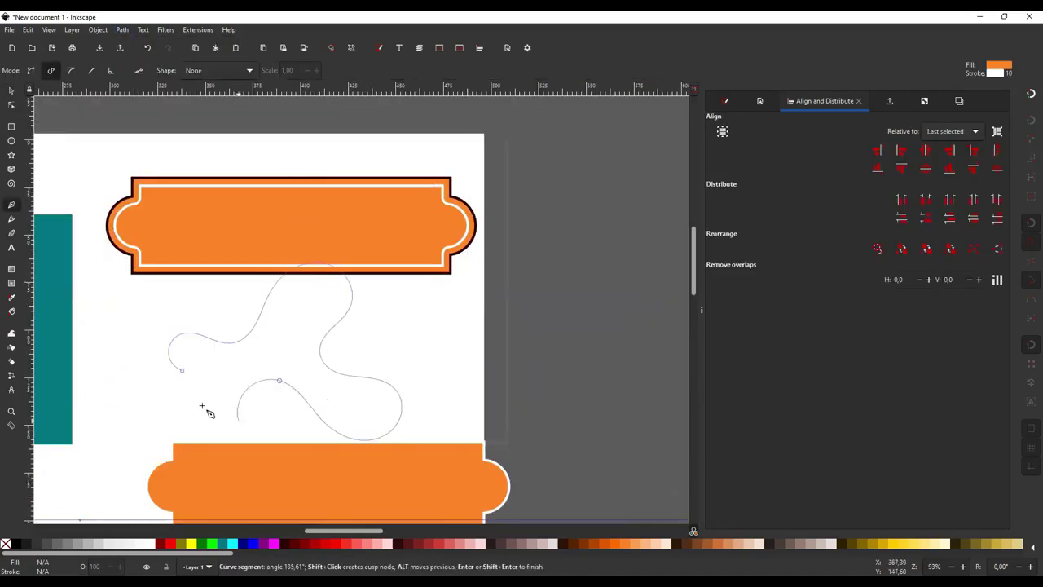
left_click(182, 371)
key("s")
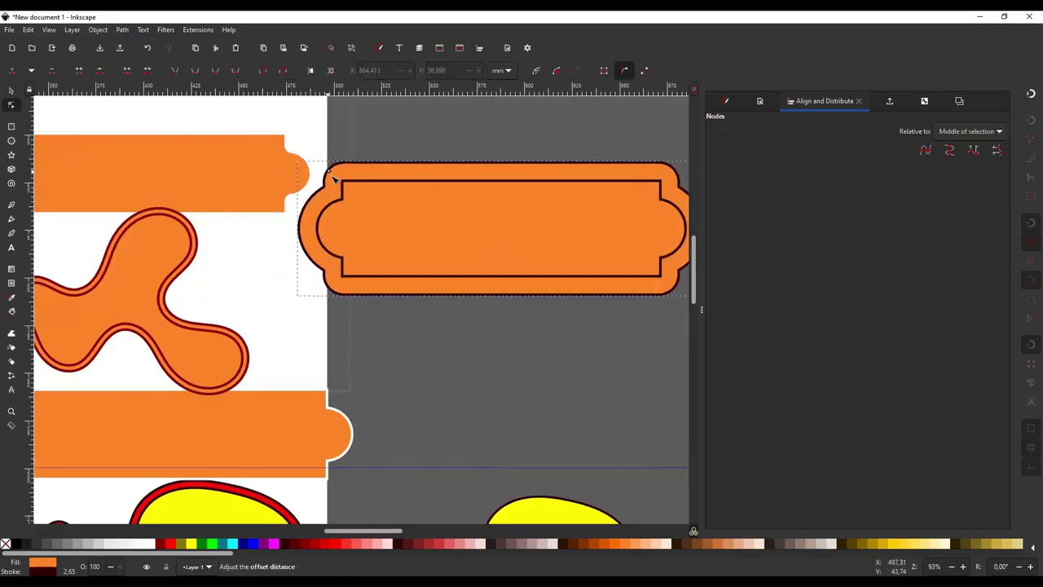
key("s")
scroll(534, 336, "down", 3)
scroll(635, 186, "down", 1)
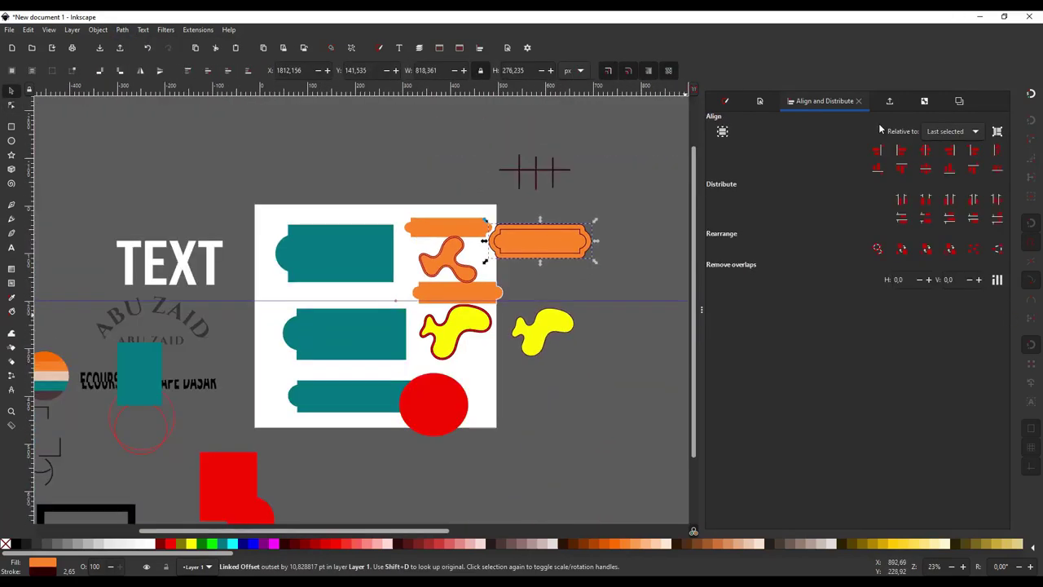